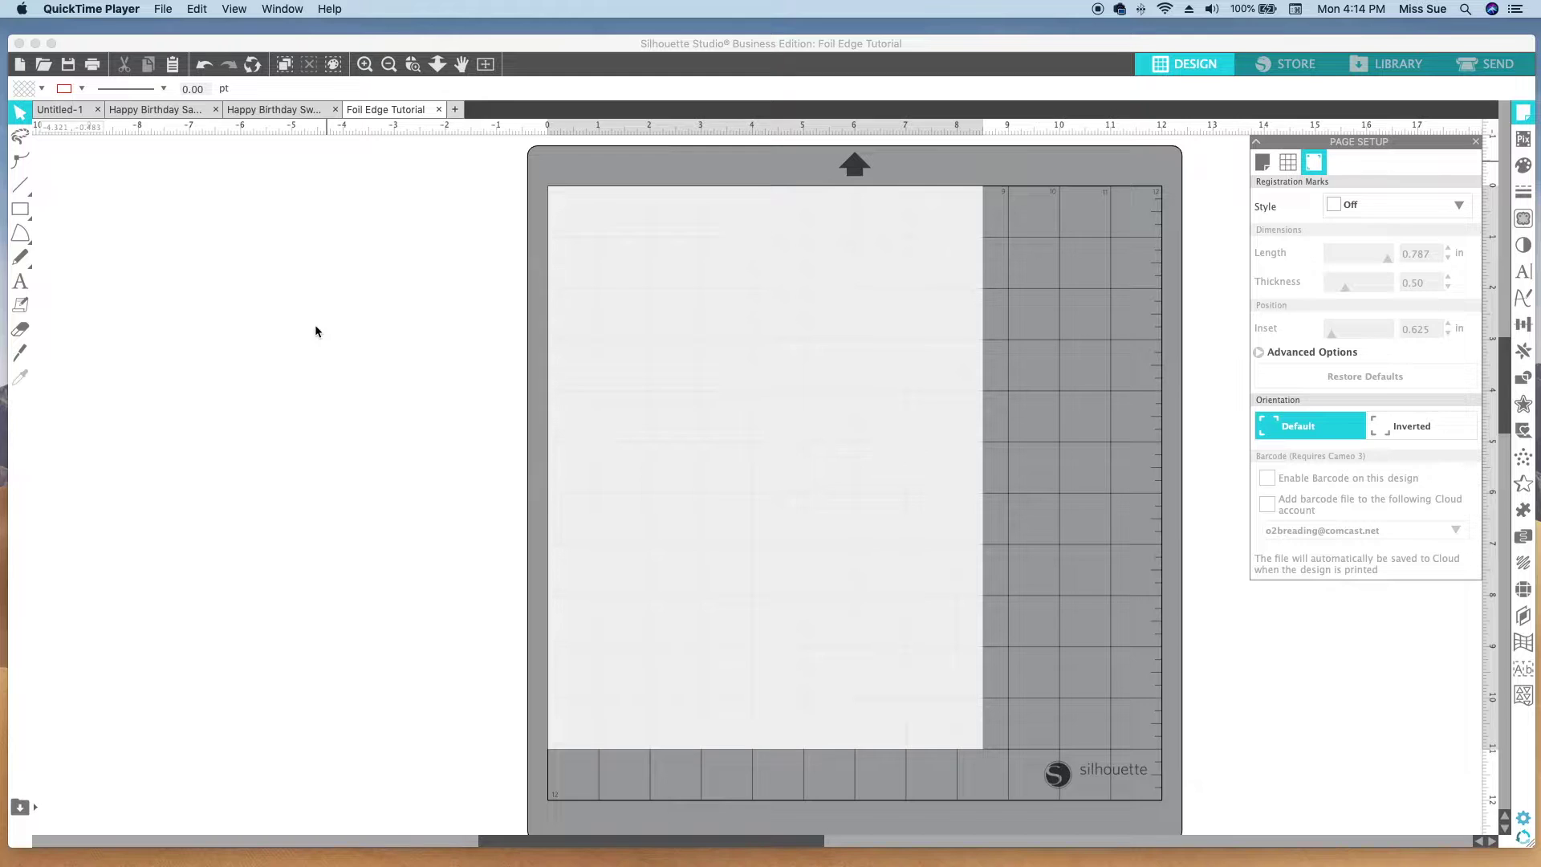
Step: Merge library design 28, the watercolor flower bouquet, into the current document
{"action": "left_click", "coordinate": [1392, 70]}
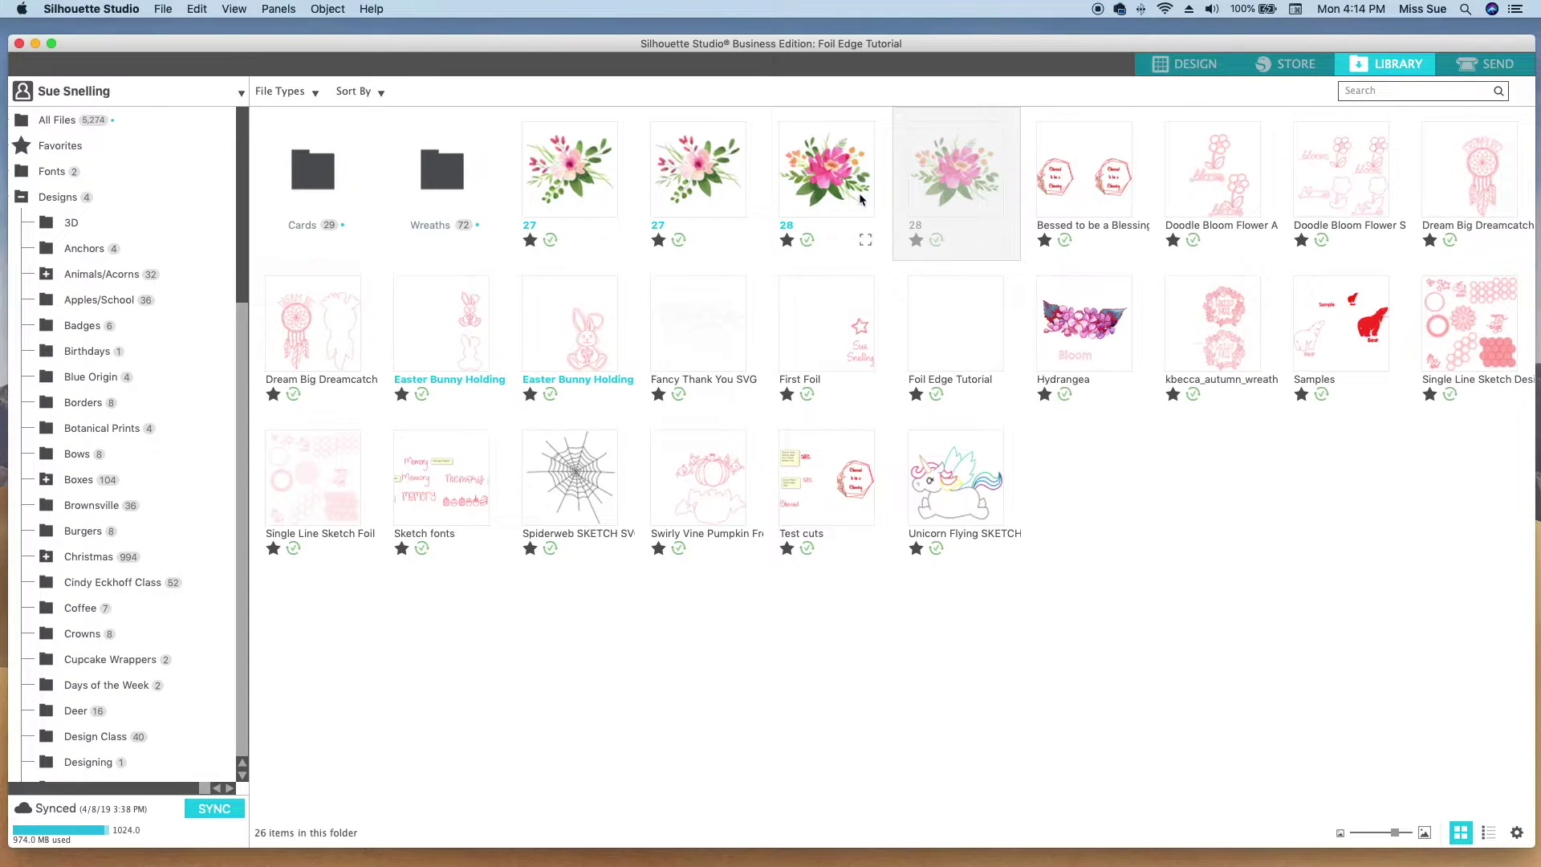
{"action": "right_click", "coordinate": [934, 181]}
{"action": "left_click", "coordinate": [974, 199]}
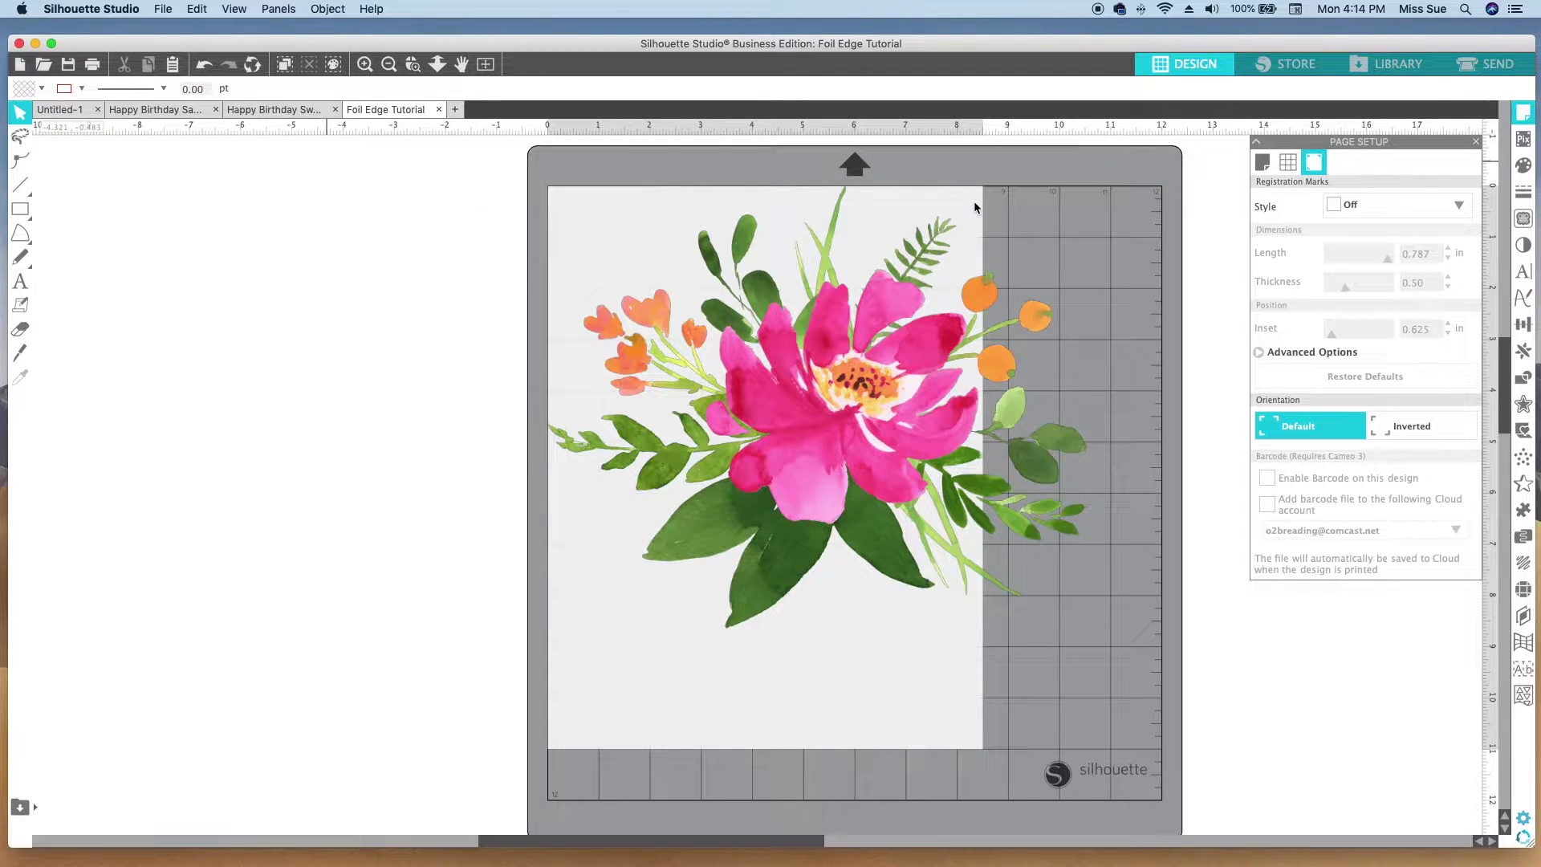
Step: Scale the flower image down to about 5.989 × 4.716 in and move it up and right
{"action": "left_click", "coordinate": [887, 335]}
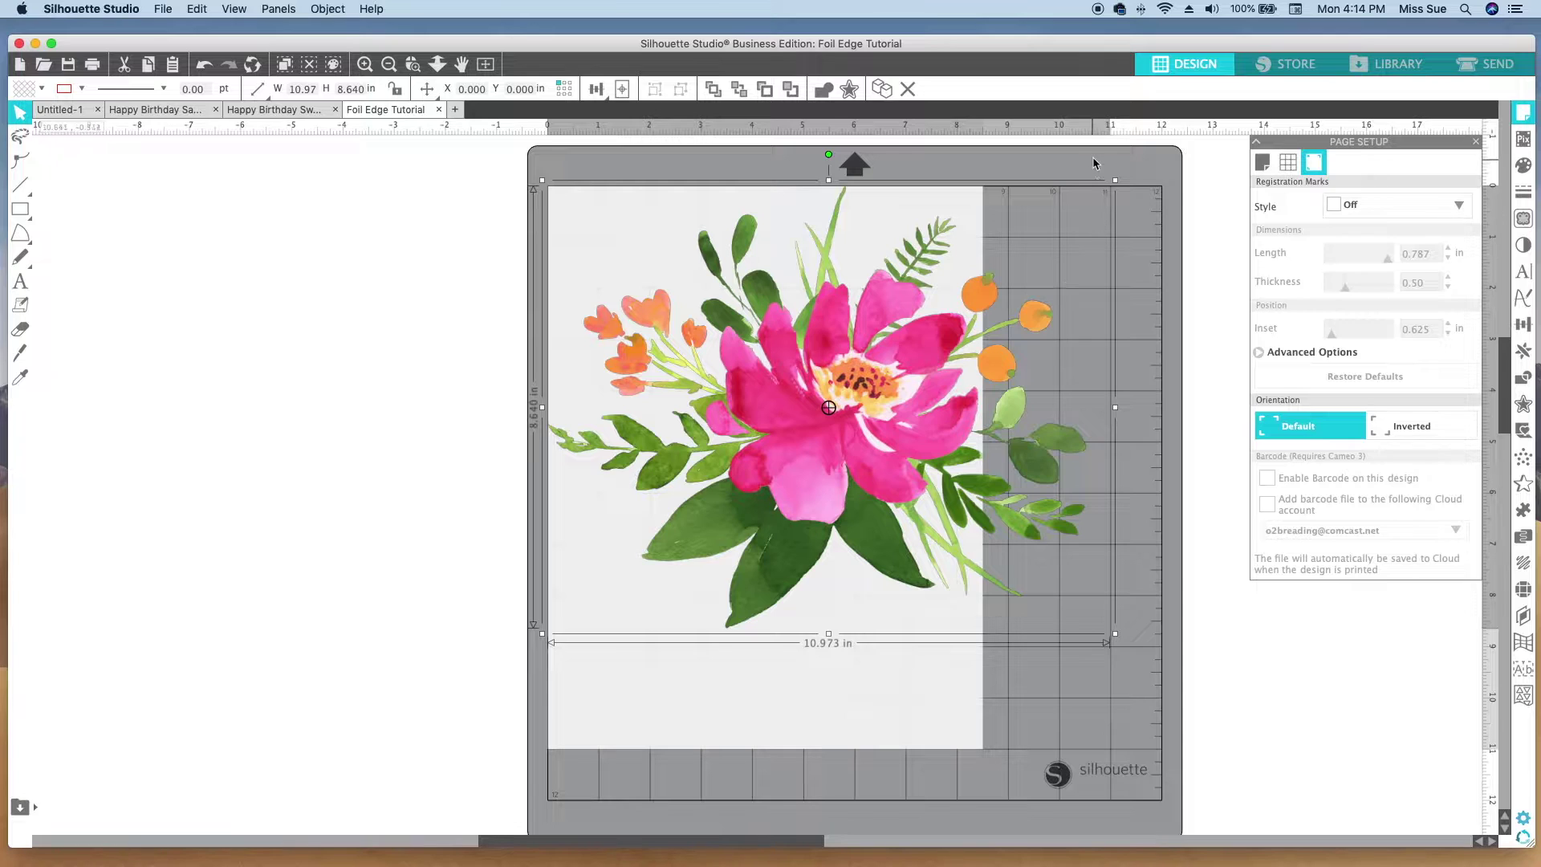
{"action": "left_click_drag", "start_coordinate": [1115, 180], "coordinate": [851, 372]}
{"action": "mouse_move", "coordinate": [802, 439]}
{"action": "left_mouse_down"}
{"action": "mouse_move", "coordinate": [835, 345]}
{"action": "mouse_move", "coordinate": [820, 423]}
{"action": "left_mouse_up"}
{"action": "scroll", "coordinate": [819, 423], "scroll_direction": "down", "scroll_amount": 1}
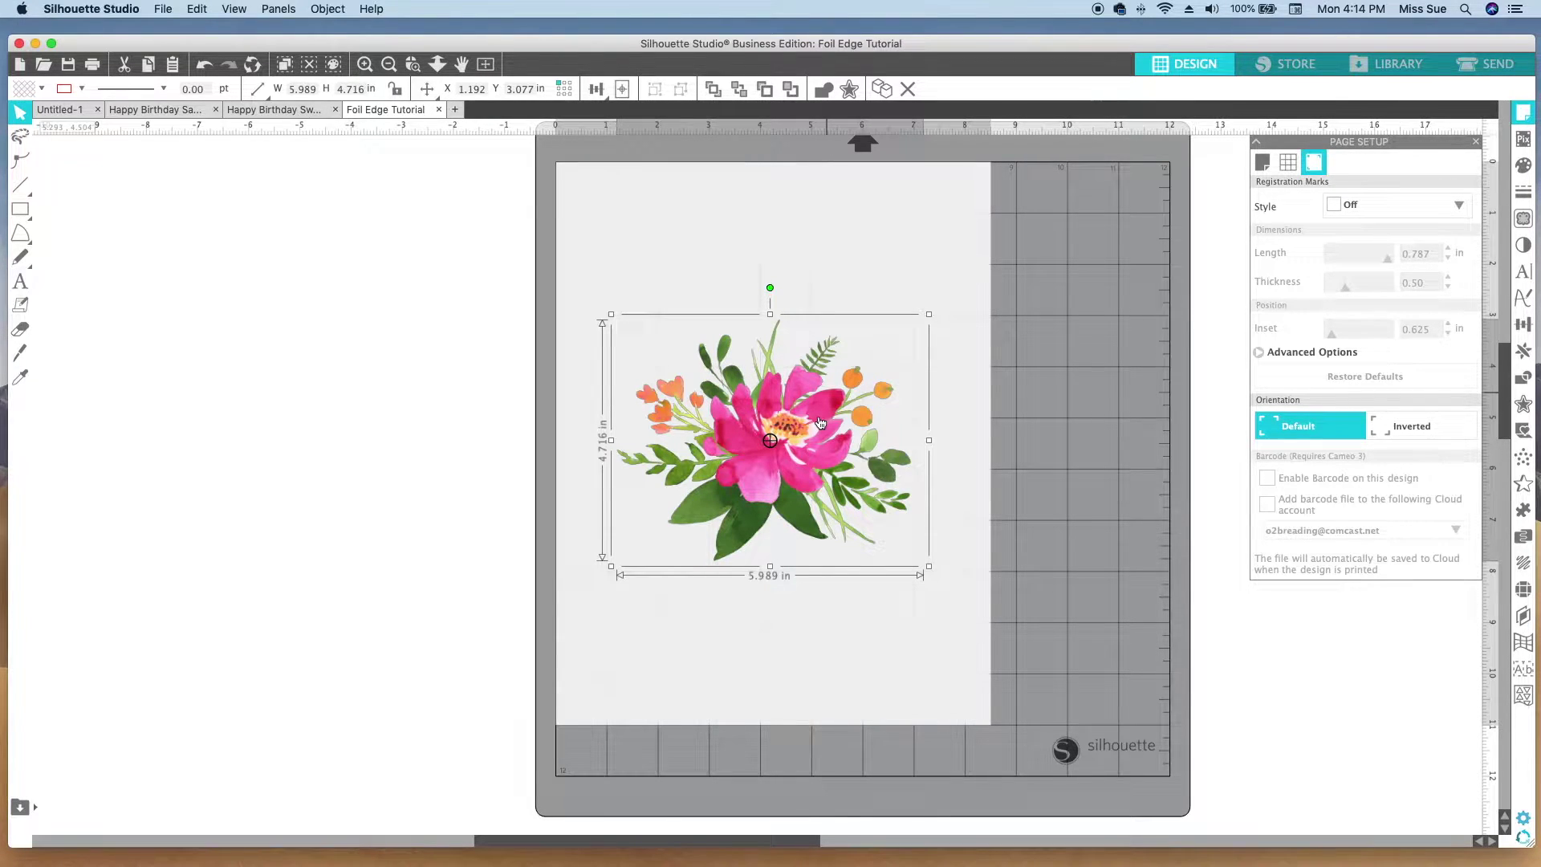
Step: Draw a 6.650 × 5.332 in trace area around the flower bouquet
{"action": "left_click", "coordinate": [1524, 220]}
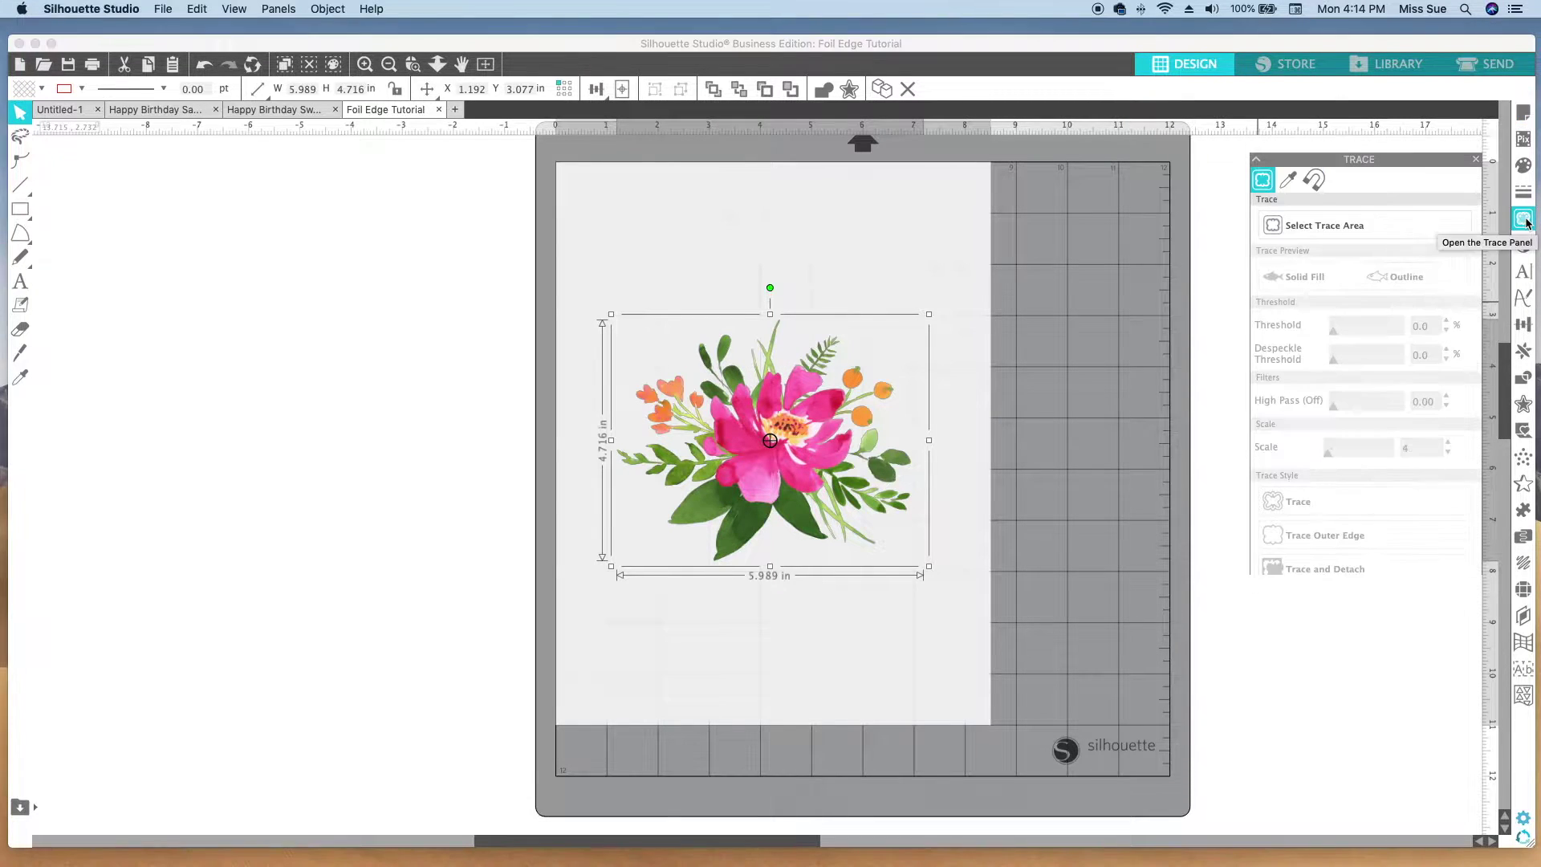
{"action": "left_click", "coordinate": [1379, 207]}
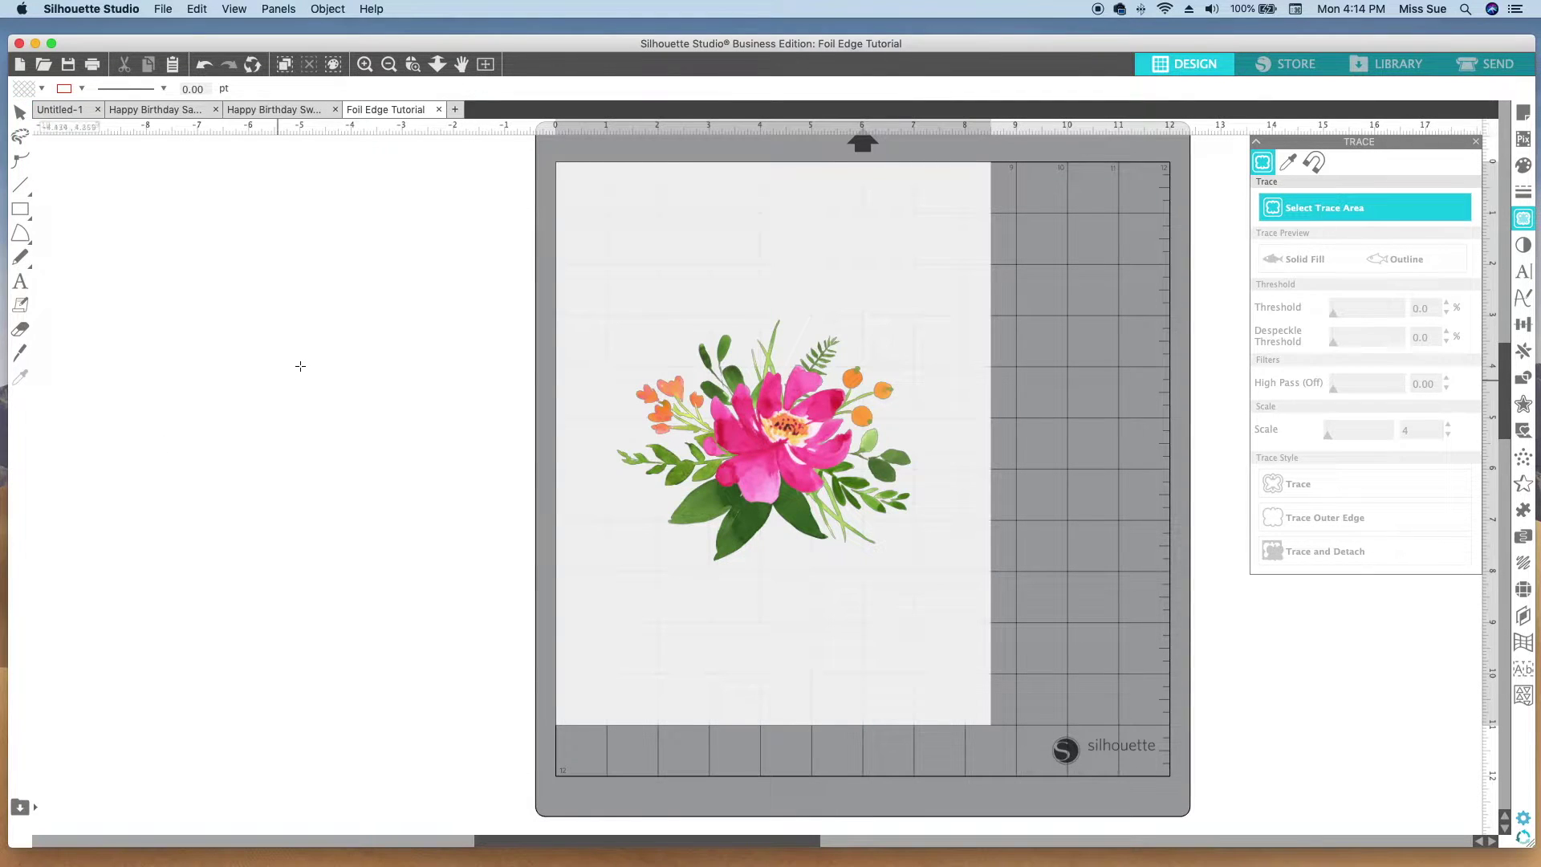
{"action": "left_click_drag", "start_coordinate": [598, 303], "coordinate": [940, 576]}
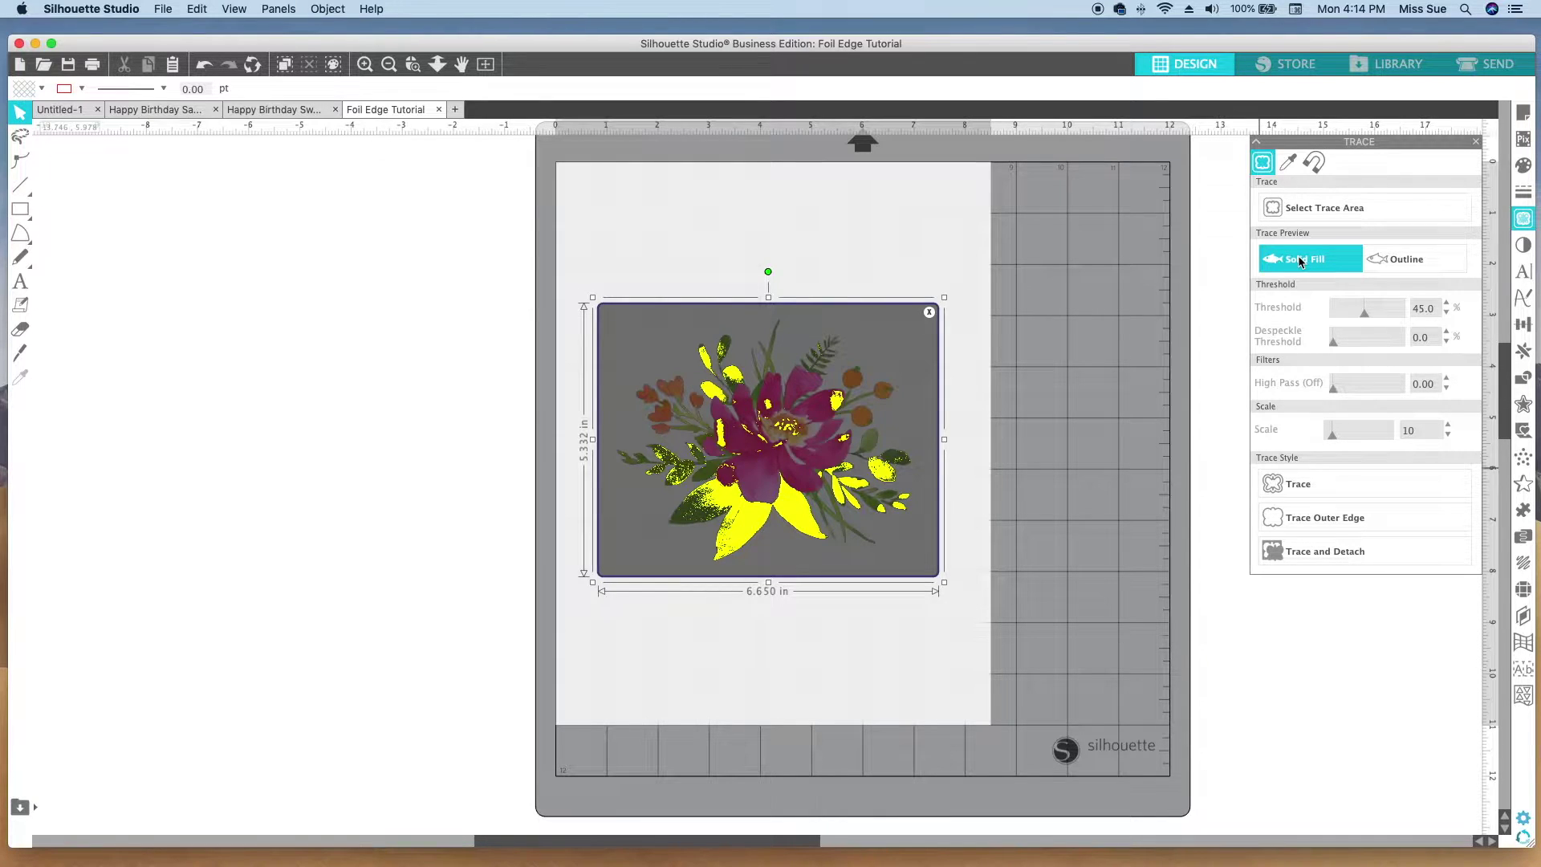
Step: Switch the trace preview to Outline mode and zoom in twice on the bouquet
{"action": "left_click", "coordinate": [1410, 260]}
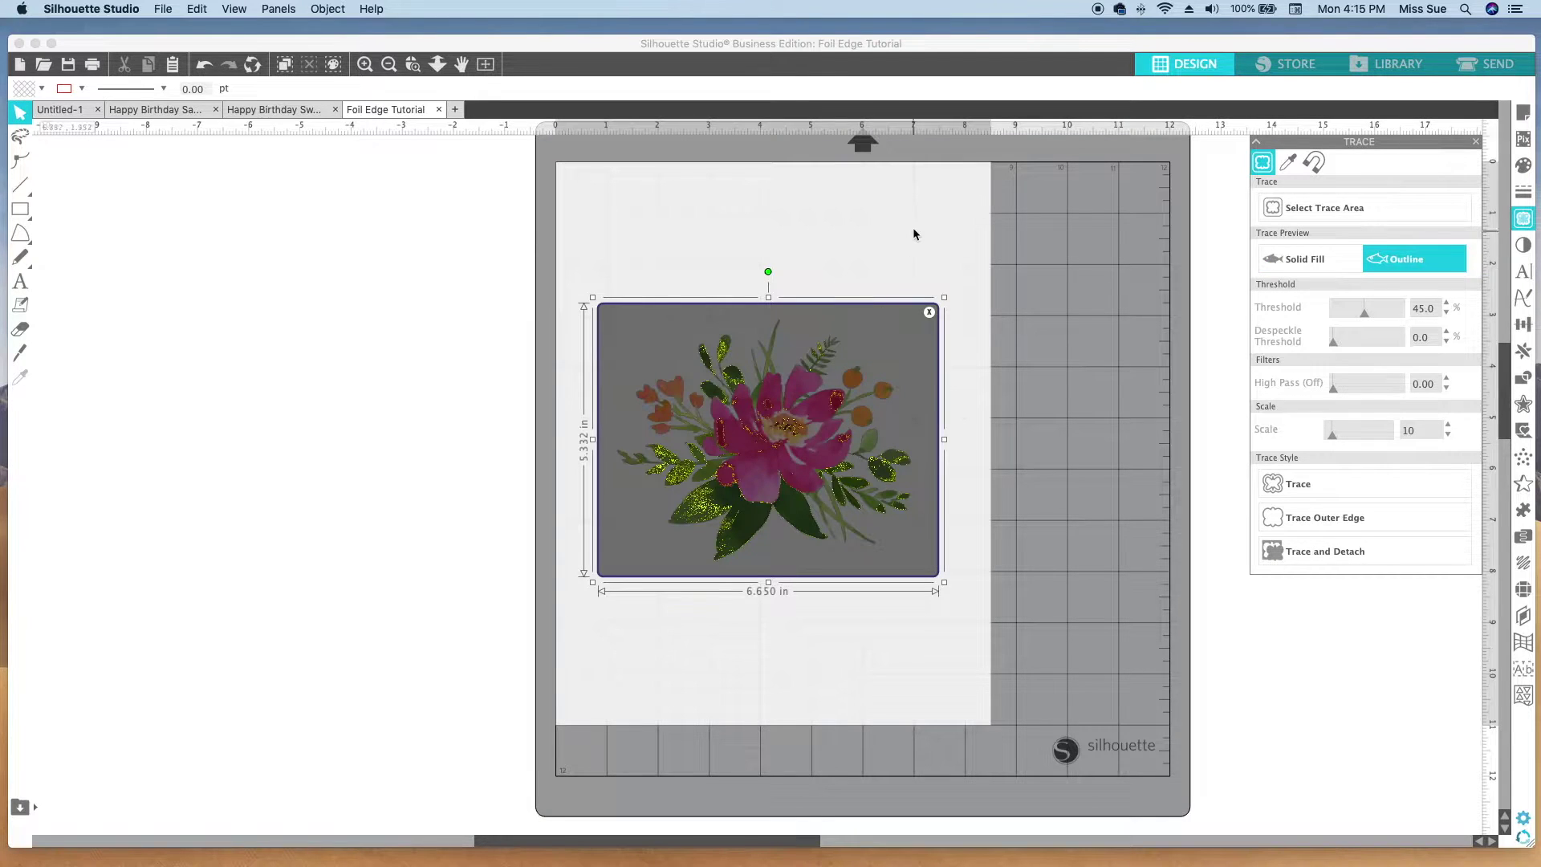
{"action": "left_click", "coordinate": [365, 65]}
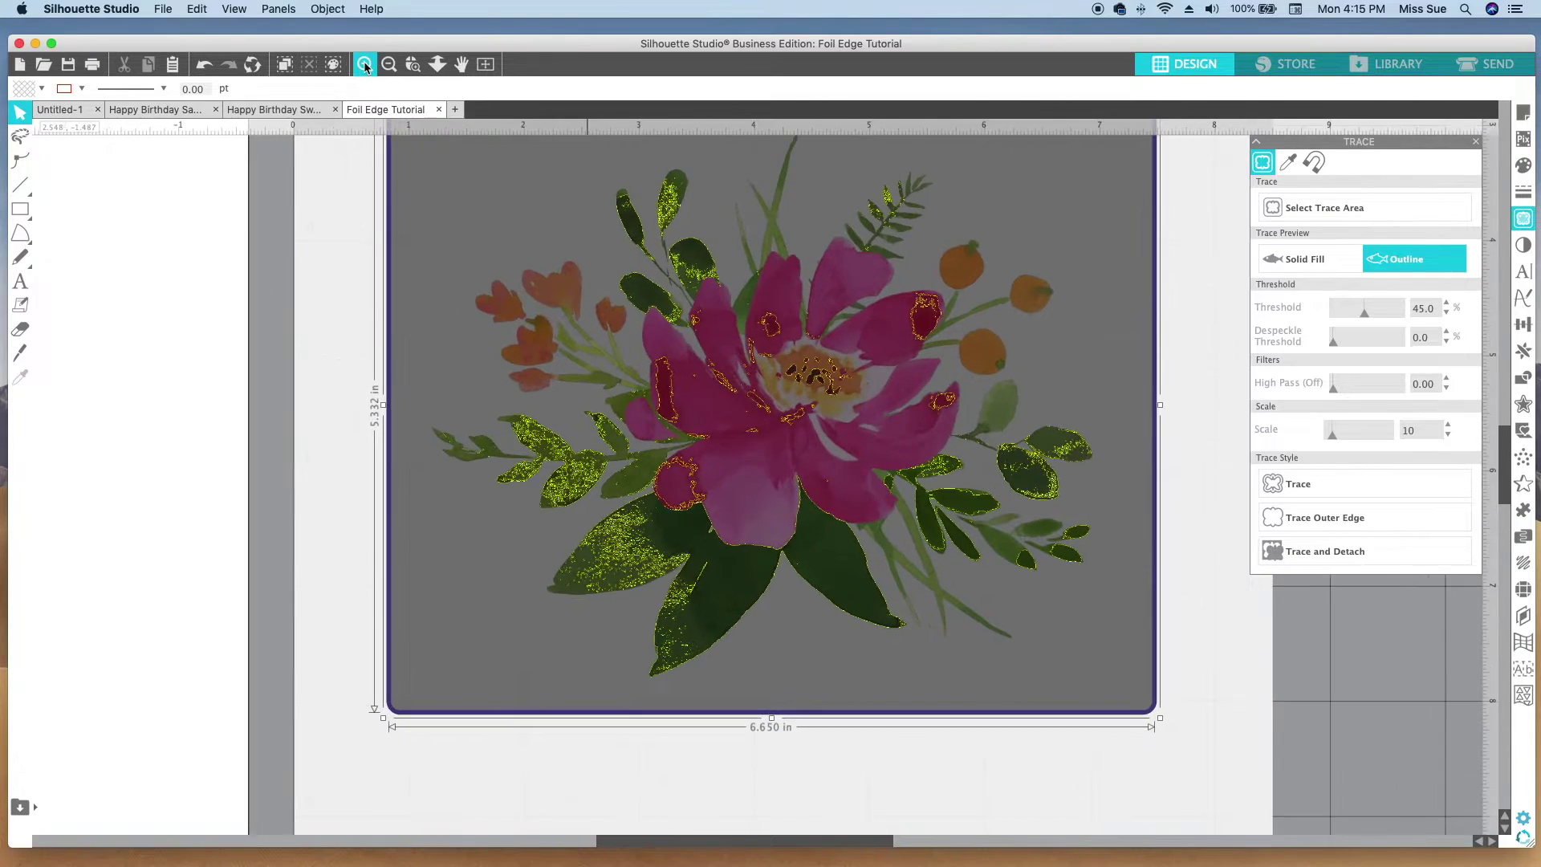
{"action": "left_click", "coordinate": [366, 65]}
{"action": "scroll", "coordinate": [1062, 487], "scroll_direction": "up", "scroll_amount": 1}
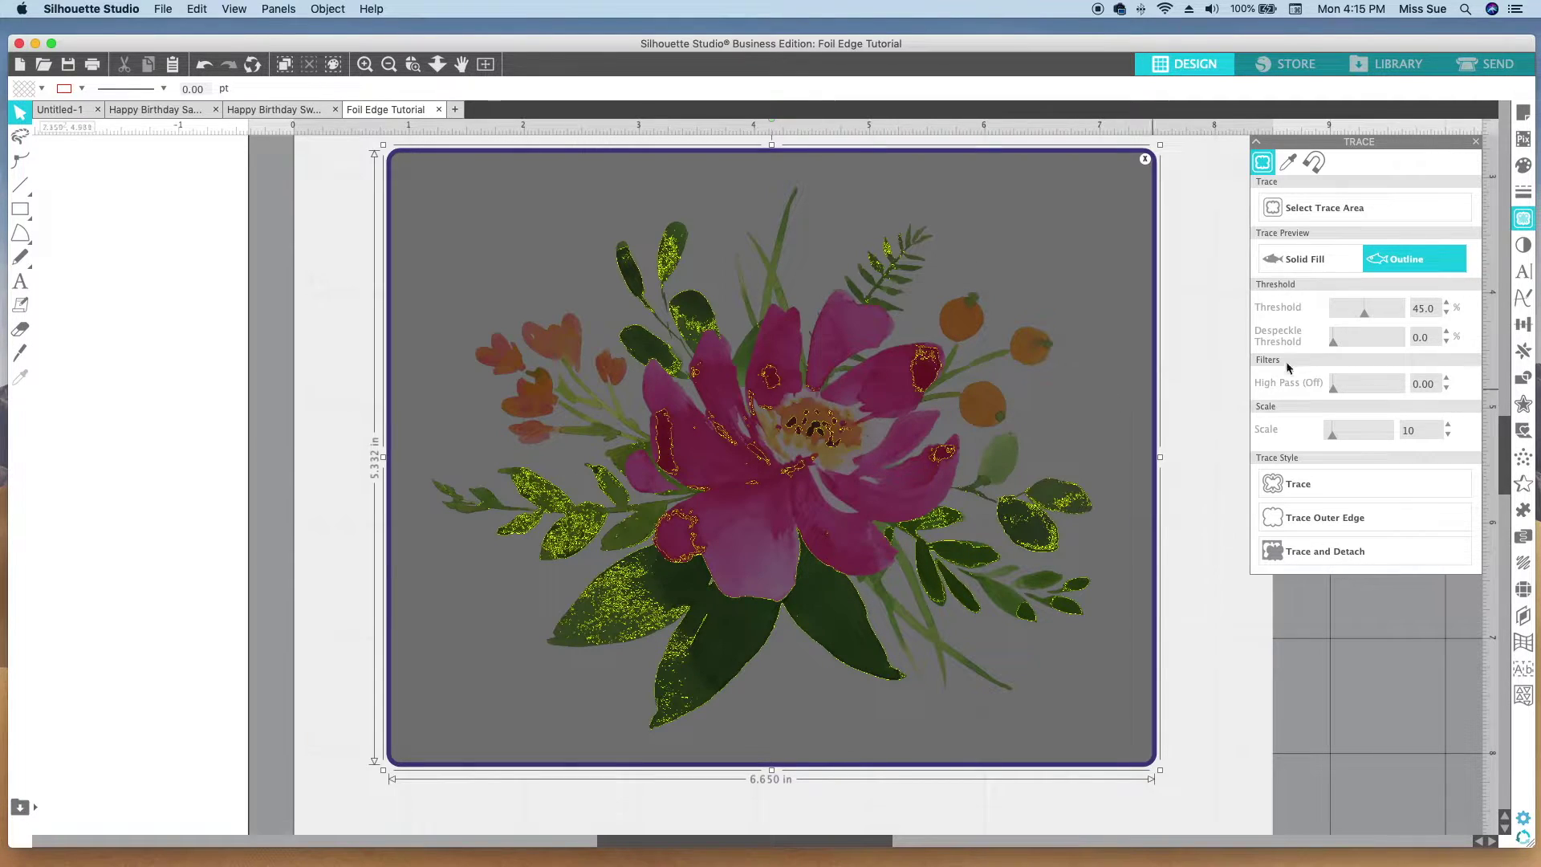
Step: Raise the trace threshold from 45% to 88% and trace the whole bouquet image
{"action": "left_click", "coordinate": [1447, 304]}
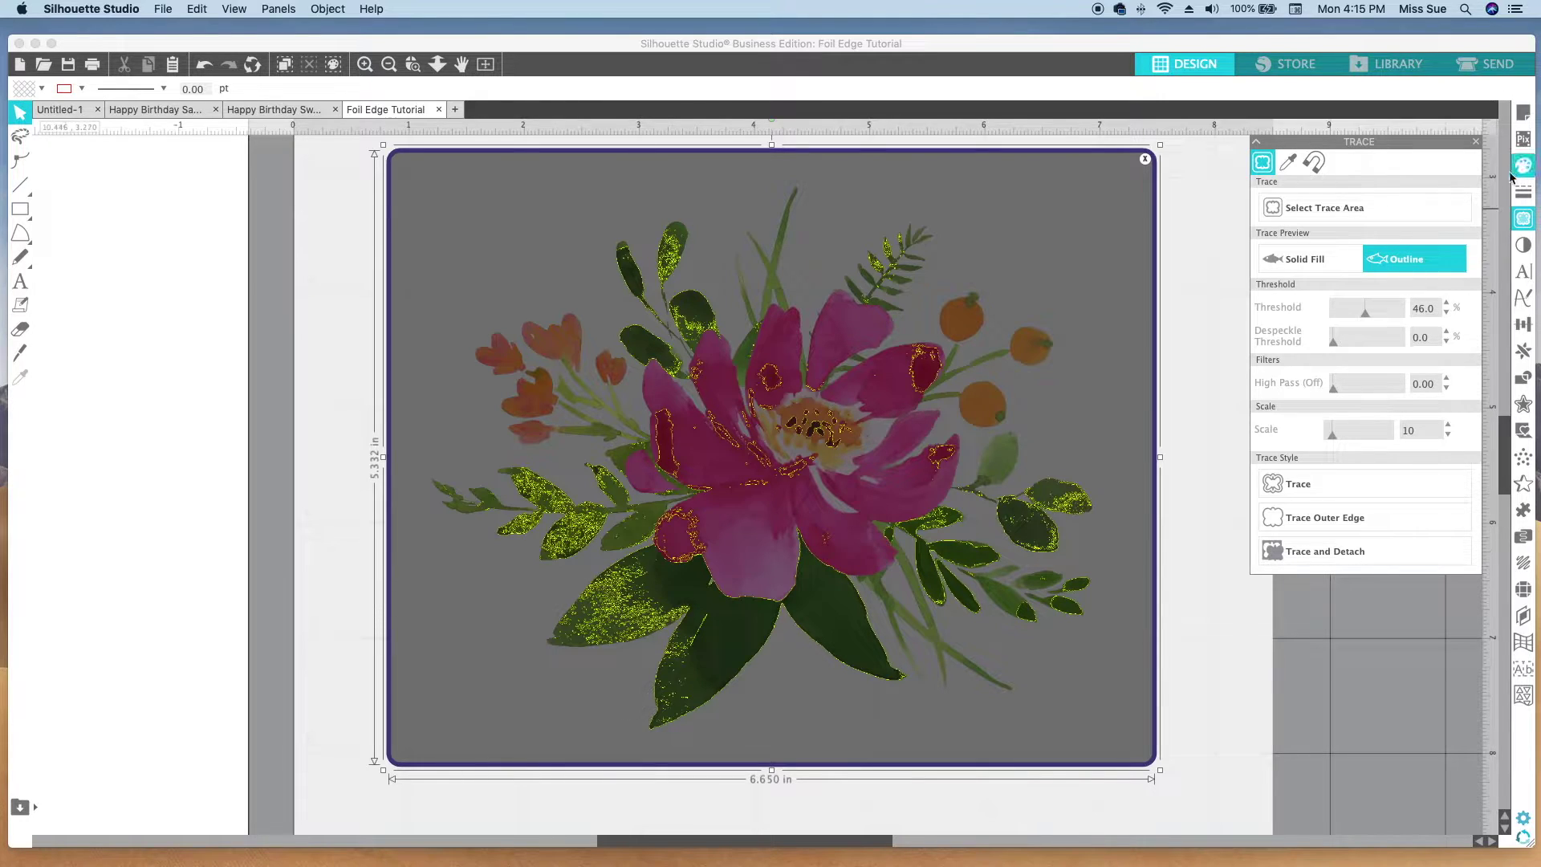
{"action": "left_click", "coordinate": [1447, 304]}
{"action": "left_click", "coordinate": [1447, 304]}
{"action": "left_click", "coordinate": [1447, 304]}
{"action": "left_click", "coordinate": [1447, 304]}
{"action": "left_click", "coordinate": [1448, 305]}
{"action": "left_click", "coordinate": [1448, 304]}
{"action": "left_click", "coordinate": [1448, 304]}
{"action": "left_click", "coordinate": [1448, 304]}
{"action": "left_click", "coordinate": [1448, 304]}
{"action": "left_click", "coordinate": [1448, 305]}
{"action": "left_click", "coordinate": [1448, 305]}
{"action": "left_click", "coordinate": [1448, 304]}
{"action": "left_click", "coordinate": [1448, 304]}
{"action": "left_click", "coordinate": [1448, 304]}
{"action": "left_click", "coordinate": [1448, 304]}
{"action": "left_click", "coordinate": [1448, 304]}
{"action": "left_click", "coordinate": [1448, 304]}
{"action": "left_click", "coordinate": [1449, 305]}
{"action": "left_click", "coordinate": [1448, 304]}
{"action": "left_click", "coordinate": [1448, 305]}
{"action": "left_click", "coordinate": [1448, 304]}
{"action": "left_click", "coordinate": [1448, 305]}
{"action": "left_click", "coordinate": [1448, 304]}
{"action": "left_click", "coordinate": [1448, 305]}
{"action": "left_click", "coordinate": [1448, 304]}
{"action": "left_click", "coordinate": [1448, 304]}
{"action": "left_click", "coordinate": [1448, 304]}
{"action": "left_click", "coordinate": [1448, 304]}
{"action": "left_click", "coordinate": [1448, 304]}
{"action": "left_click", "coordinate": [1448, 304]}
{"action": "left_click", "coordinate": [1448, 304]}
{"action": "left_click", "coordinate": [1449, 305]}
{"action": "left_click", "coordinate": [1448, 304]}
{"action": "left_click", "coordinate": [1448, 304]}
{"action": "left_click", "coordinate": [1448, 305]}
{"action": "left_click", "coordinate": [1448, 305]}
{"action": "left_click", "coordinate": [1448, 304]}
{"action": "left_click", "coordinate": [1449, 304]}
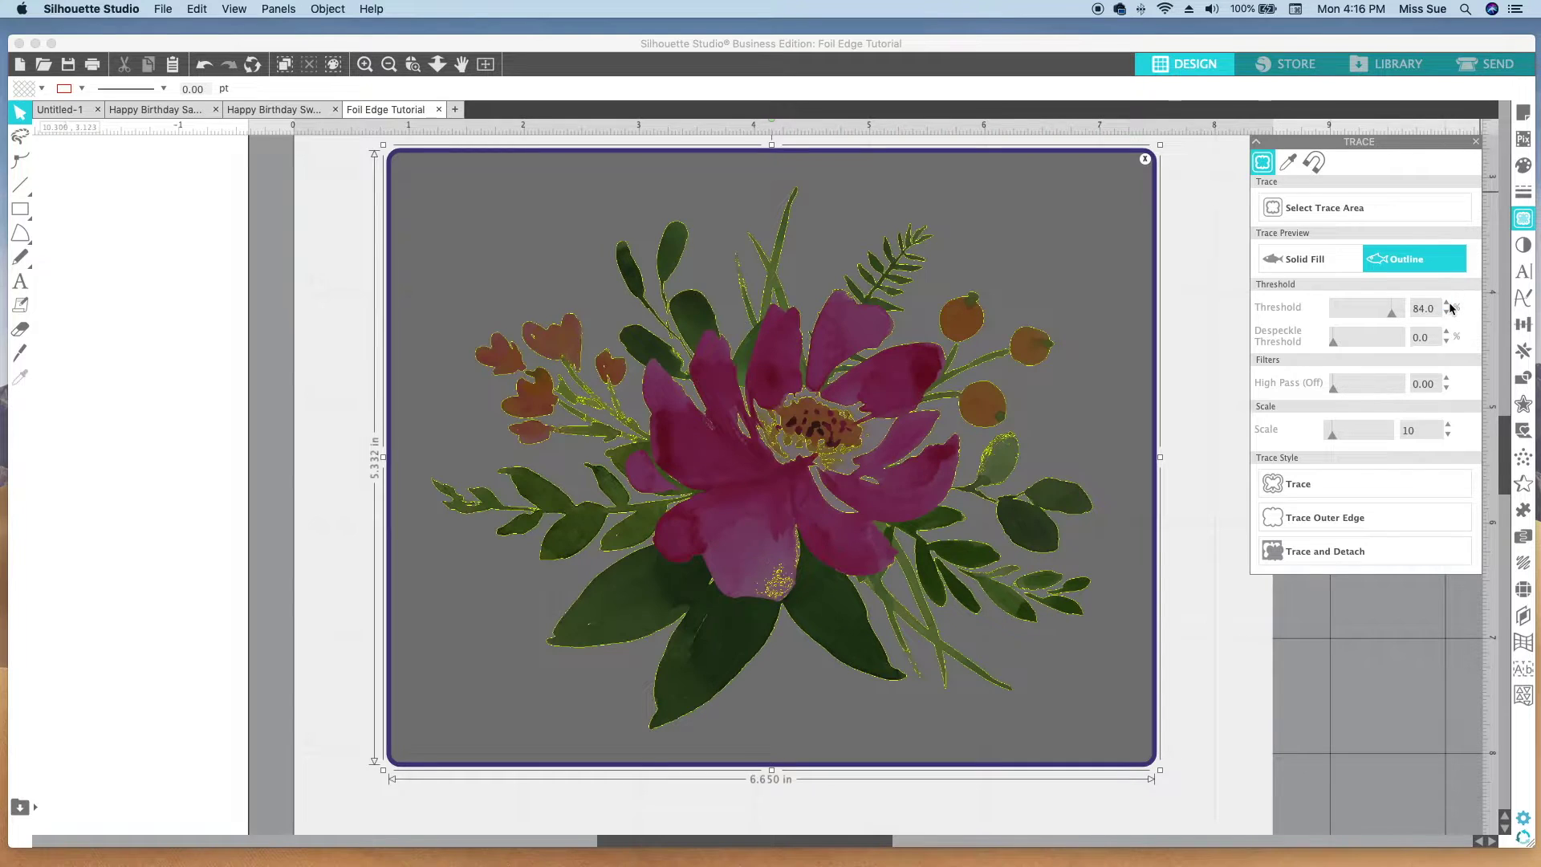
{"action": "left_click", "coordinate": [1448, 304]}
{"action": "left_click", "coordinate": [1448, 304]}
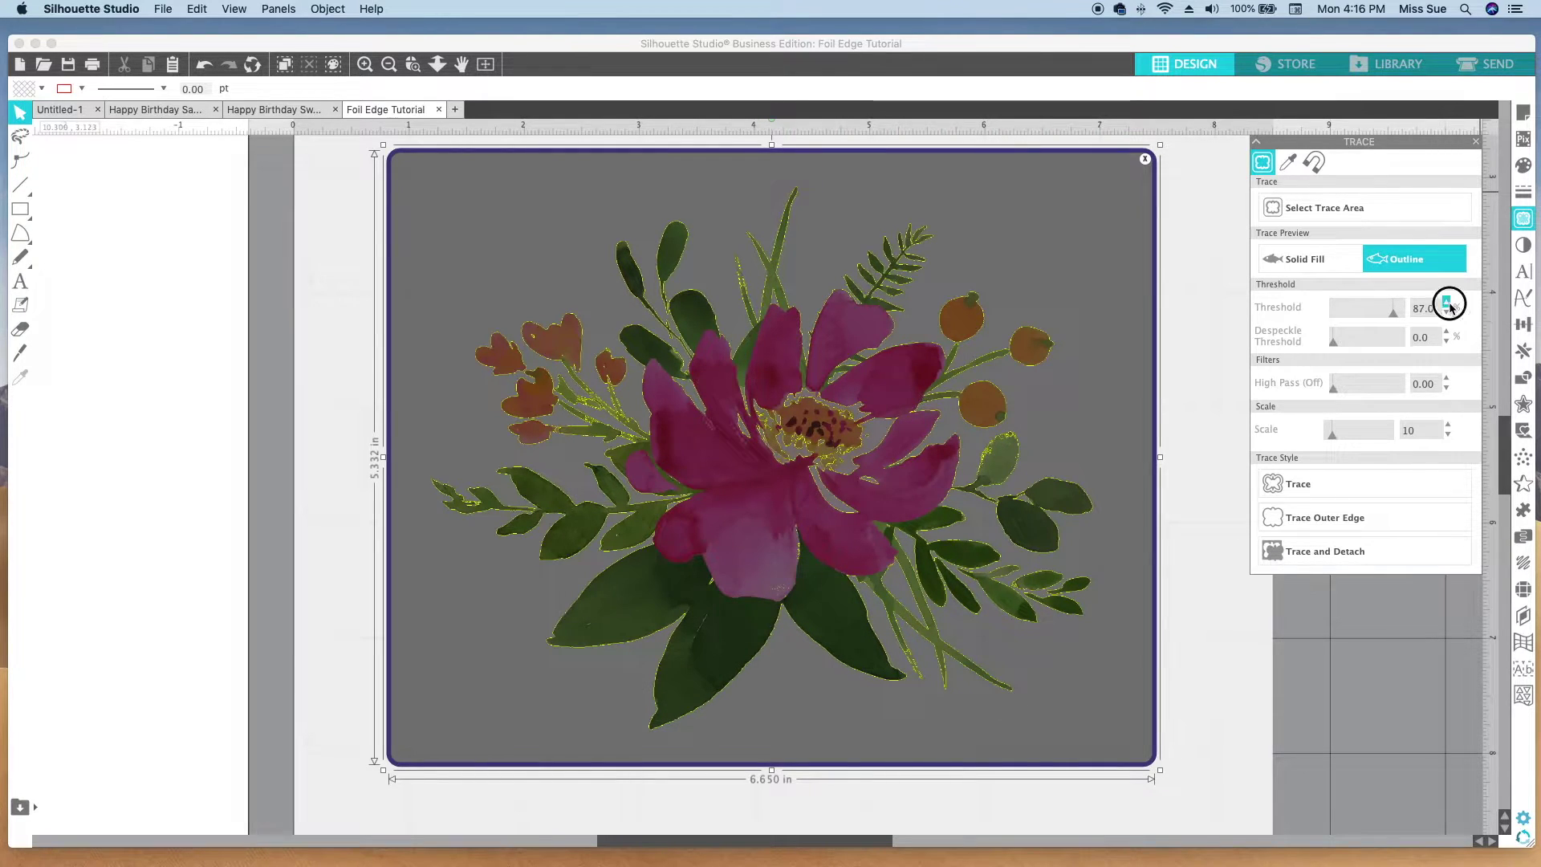
{"action": "left_click", "coordinate": [1448, 305]}
{"action": "left_click", "coordinate": [1449, 305]}
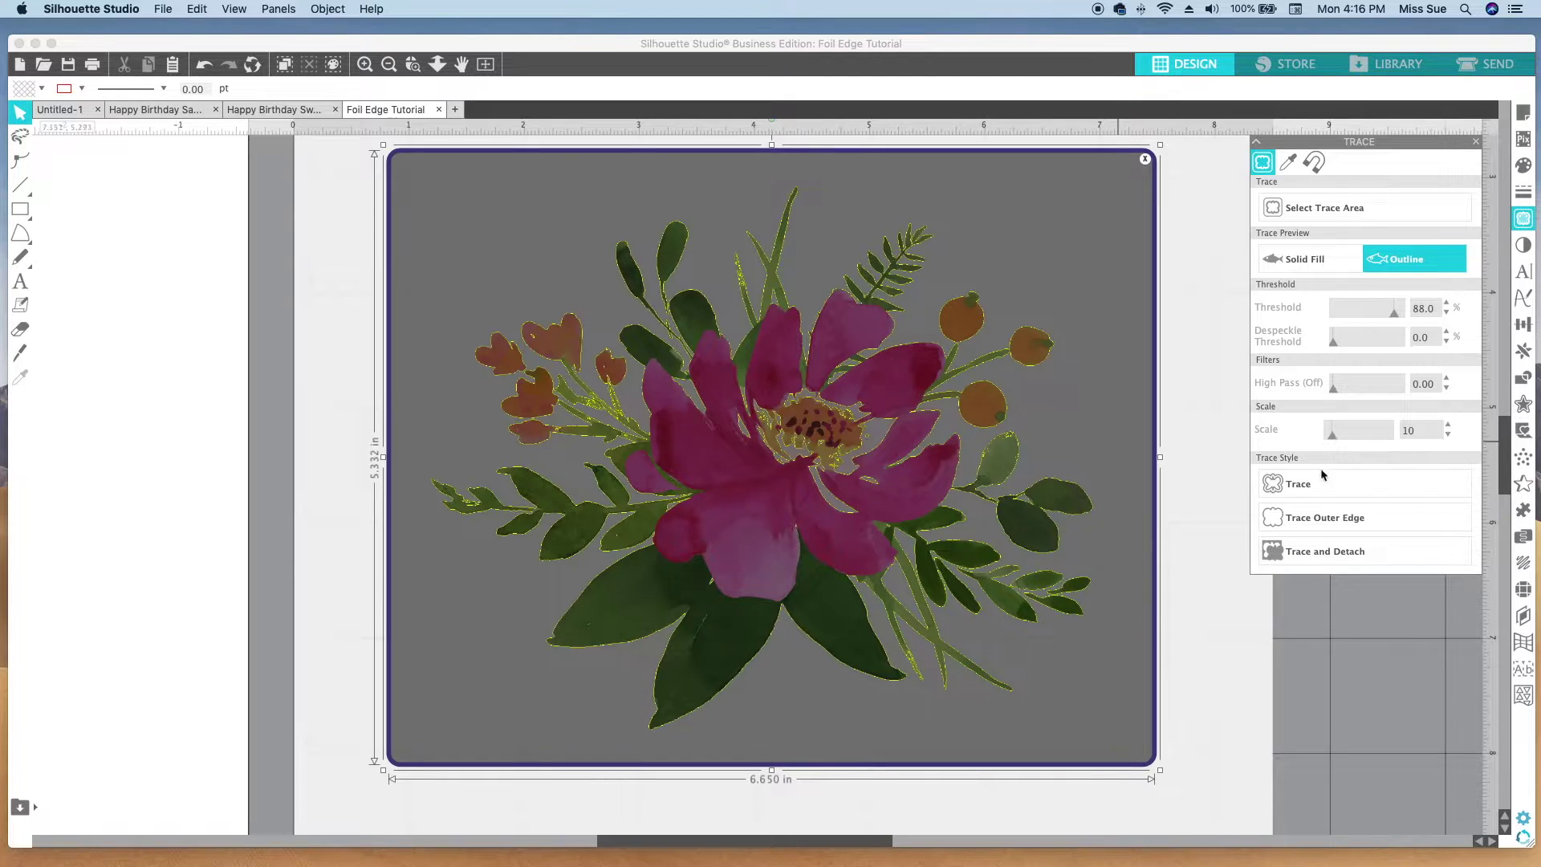
{"action": "left_click", "coordinate": [1346, 484]}
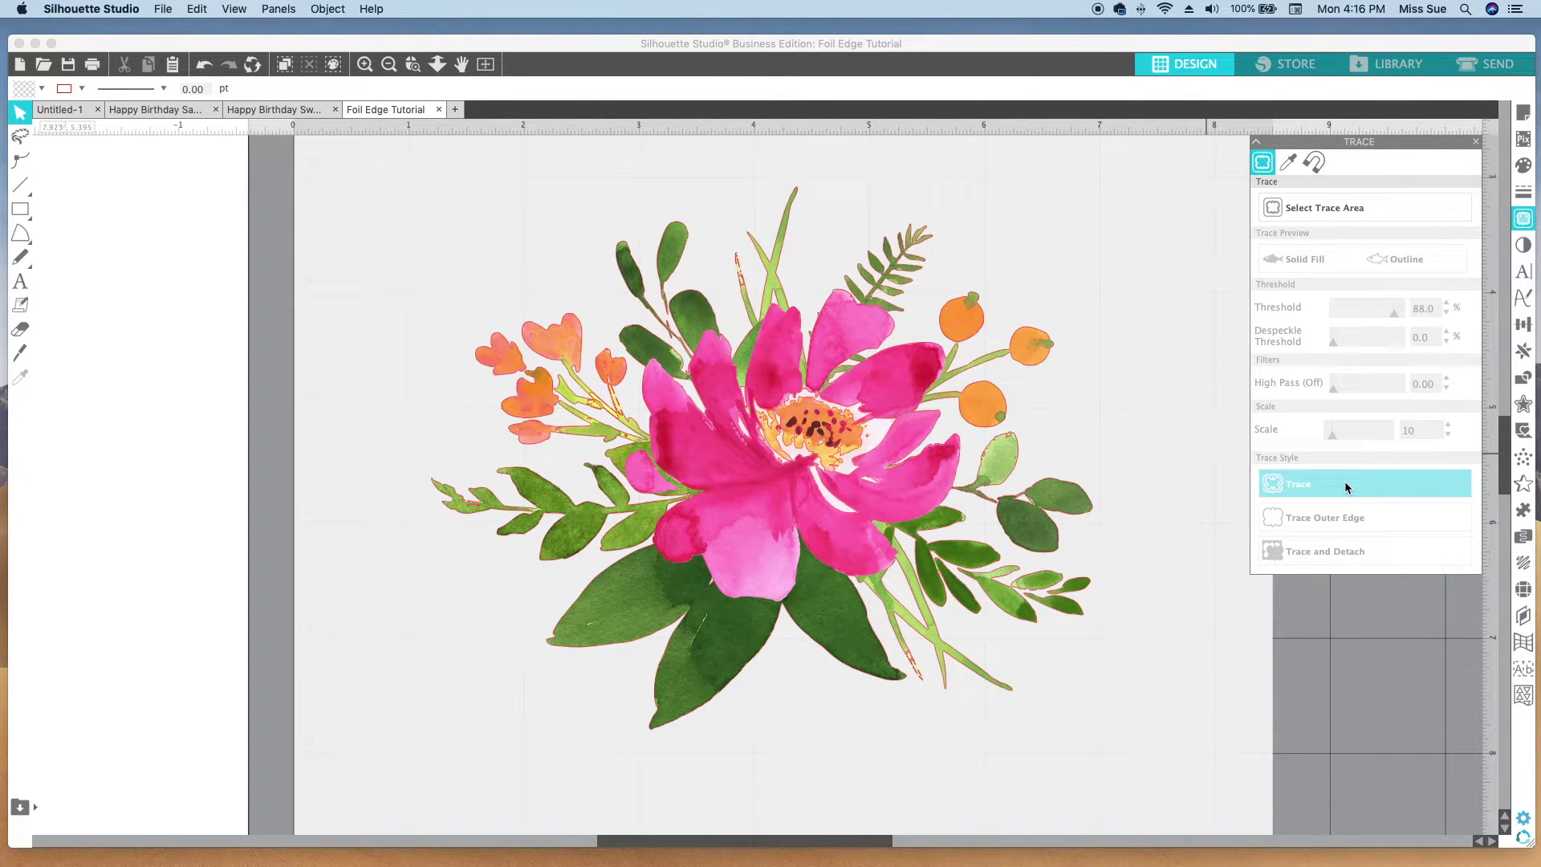
Step: Fit the 12 × 12 in cutting mat to the window and show Page Setup
{"action": "left_click", "coordinate": [485, 65]}
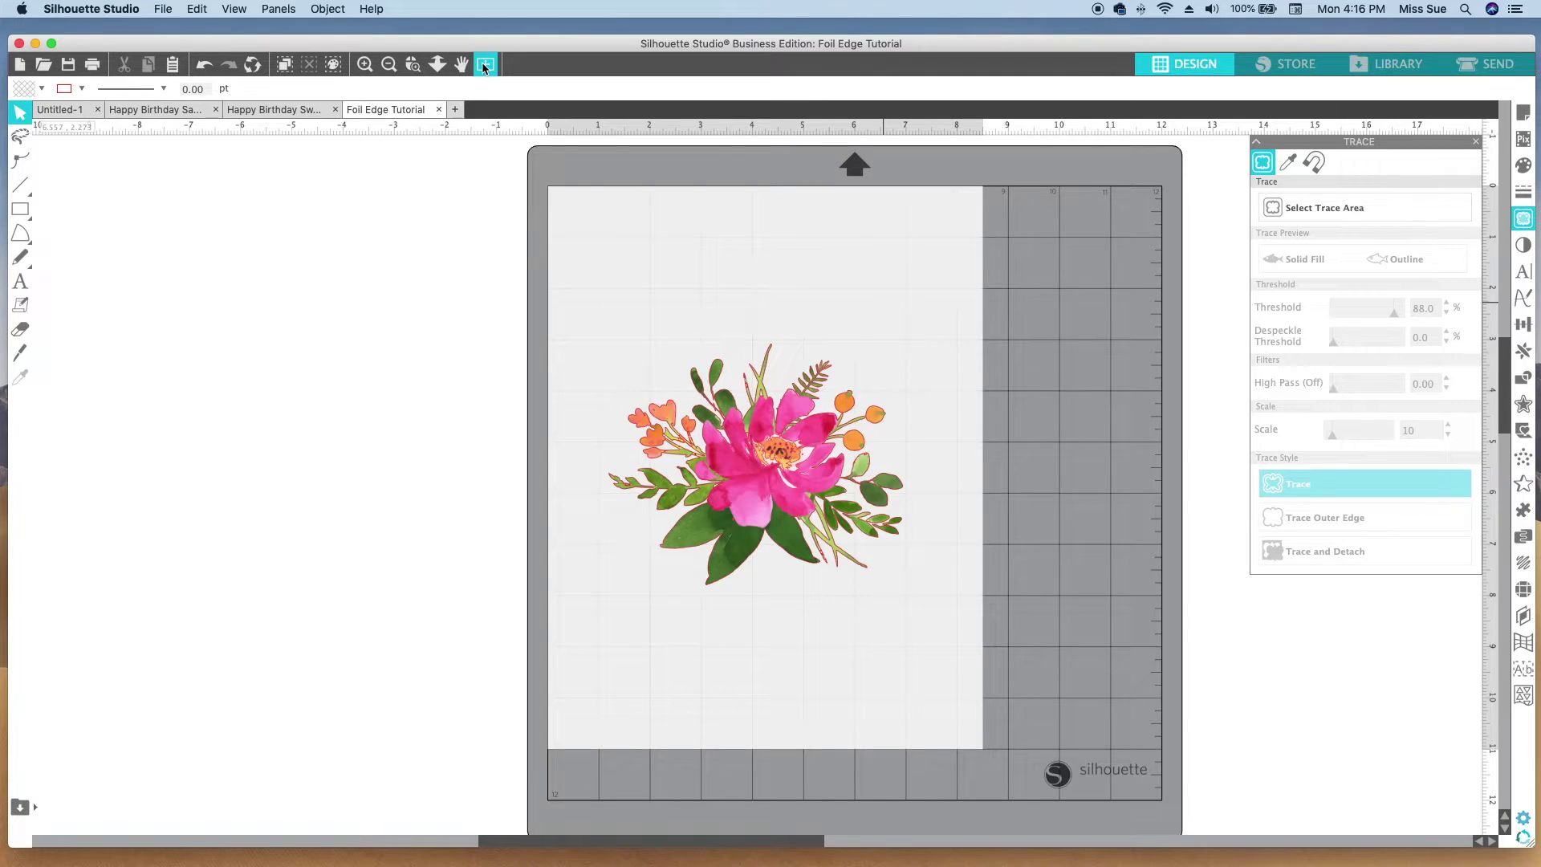
{"action": "left_click", "coordinate": [1525, 117]}
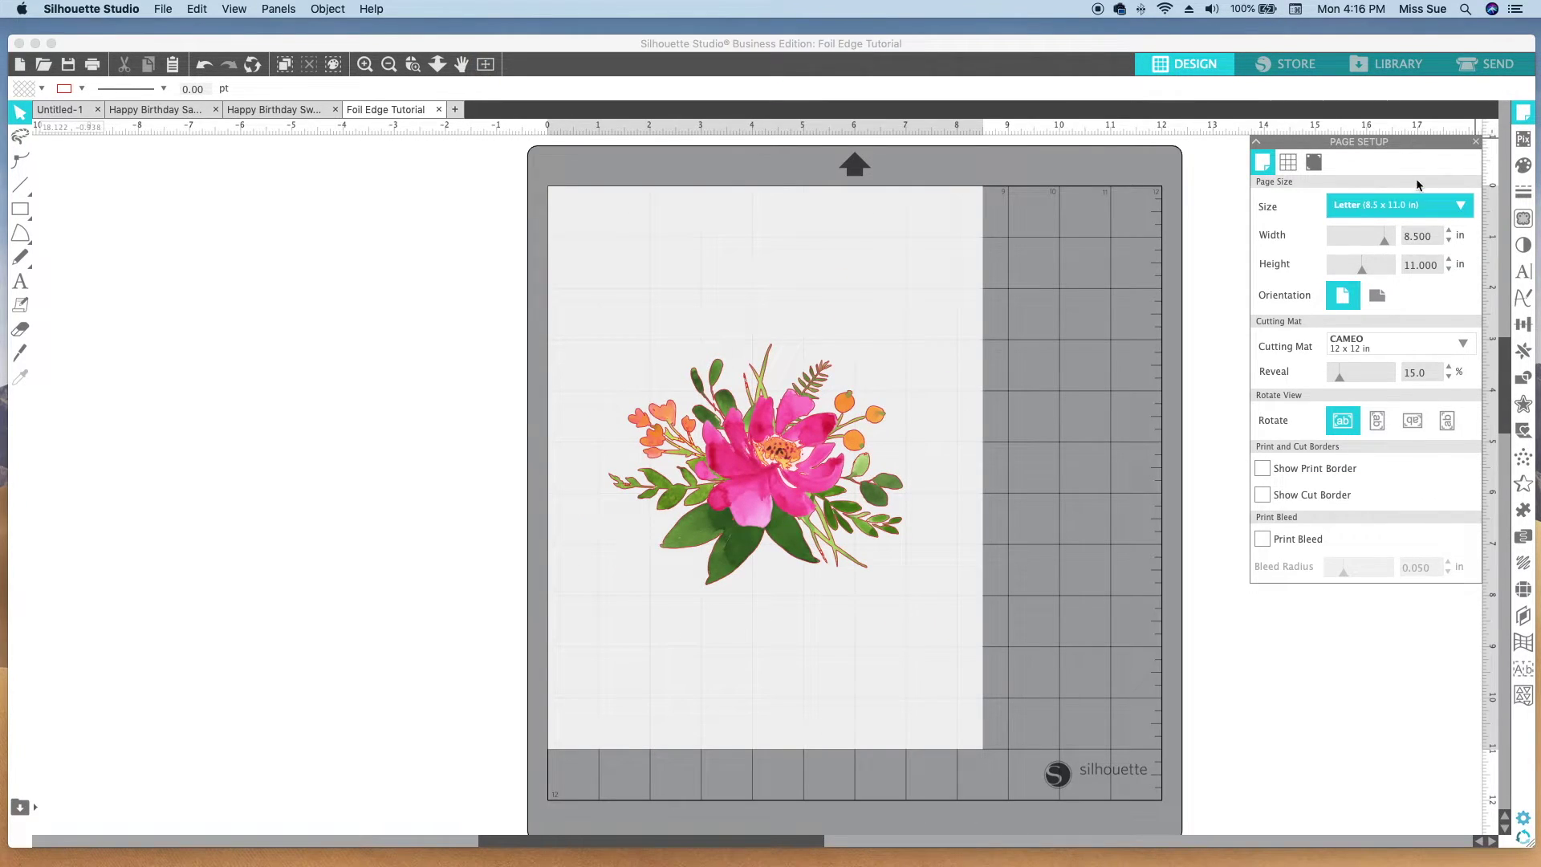
Step: Set the letter page's registration marks to Type 1, then open File > Print
{"action": "left_click", "coordinate": [1314, 162]}
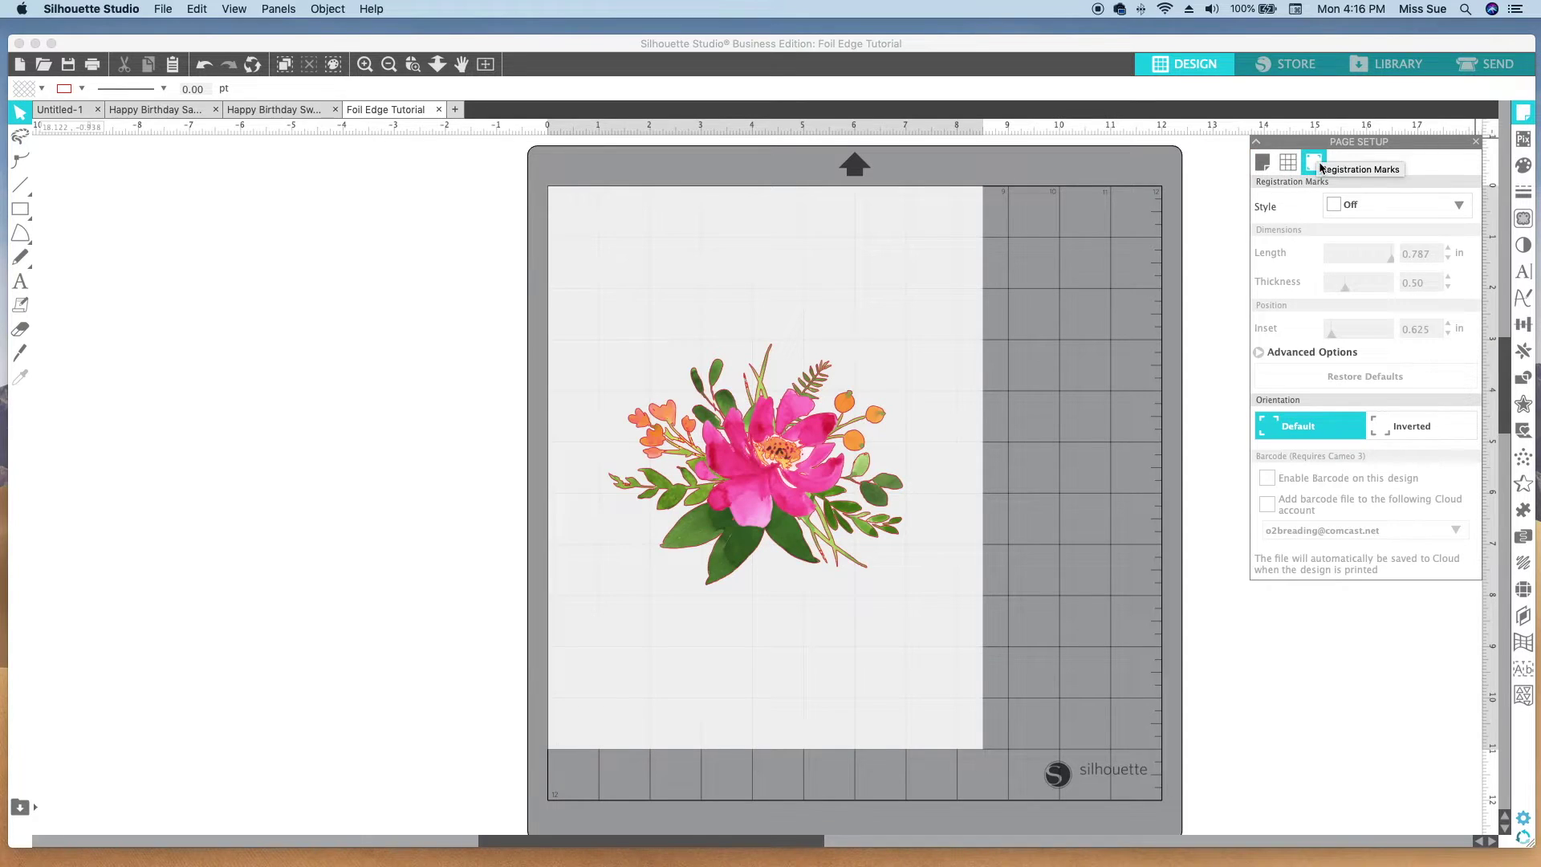
{"action": "left_click", "coordinate": [1459, 207]}
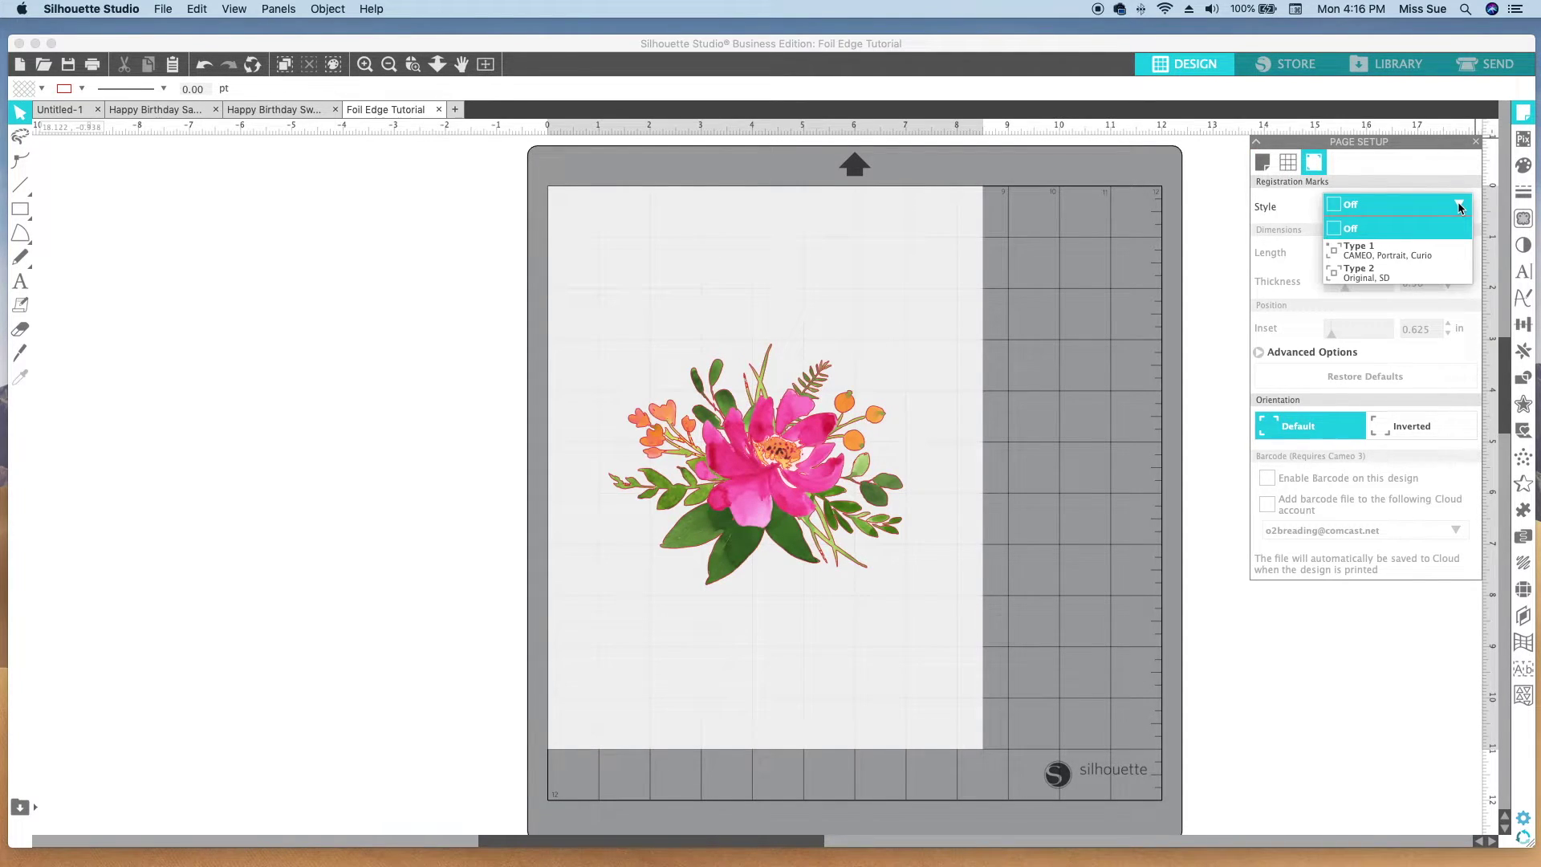
{"action": "left_click", "coordinate": [1428, 250]}
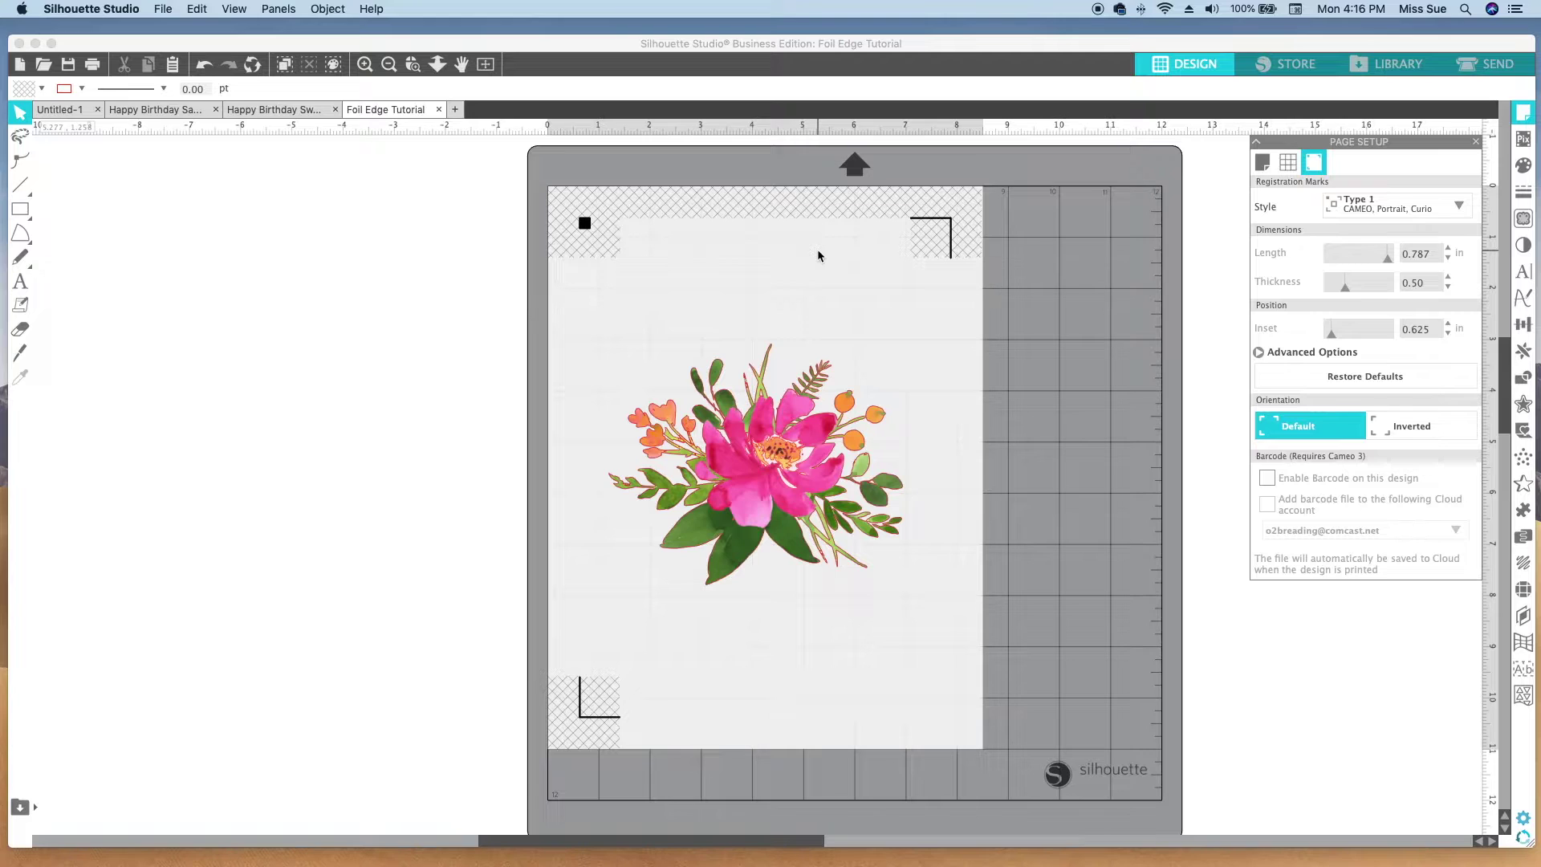
{"action": "left_click", "coordinate": [164, 9]}
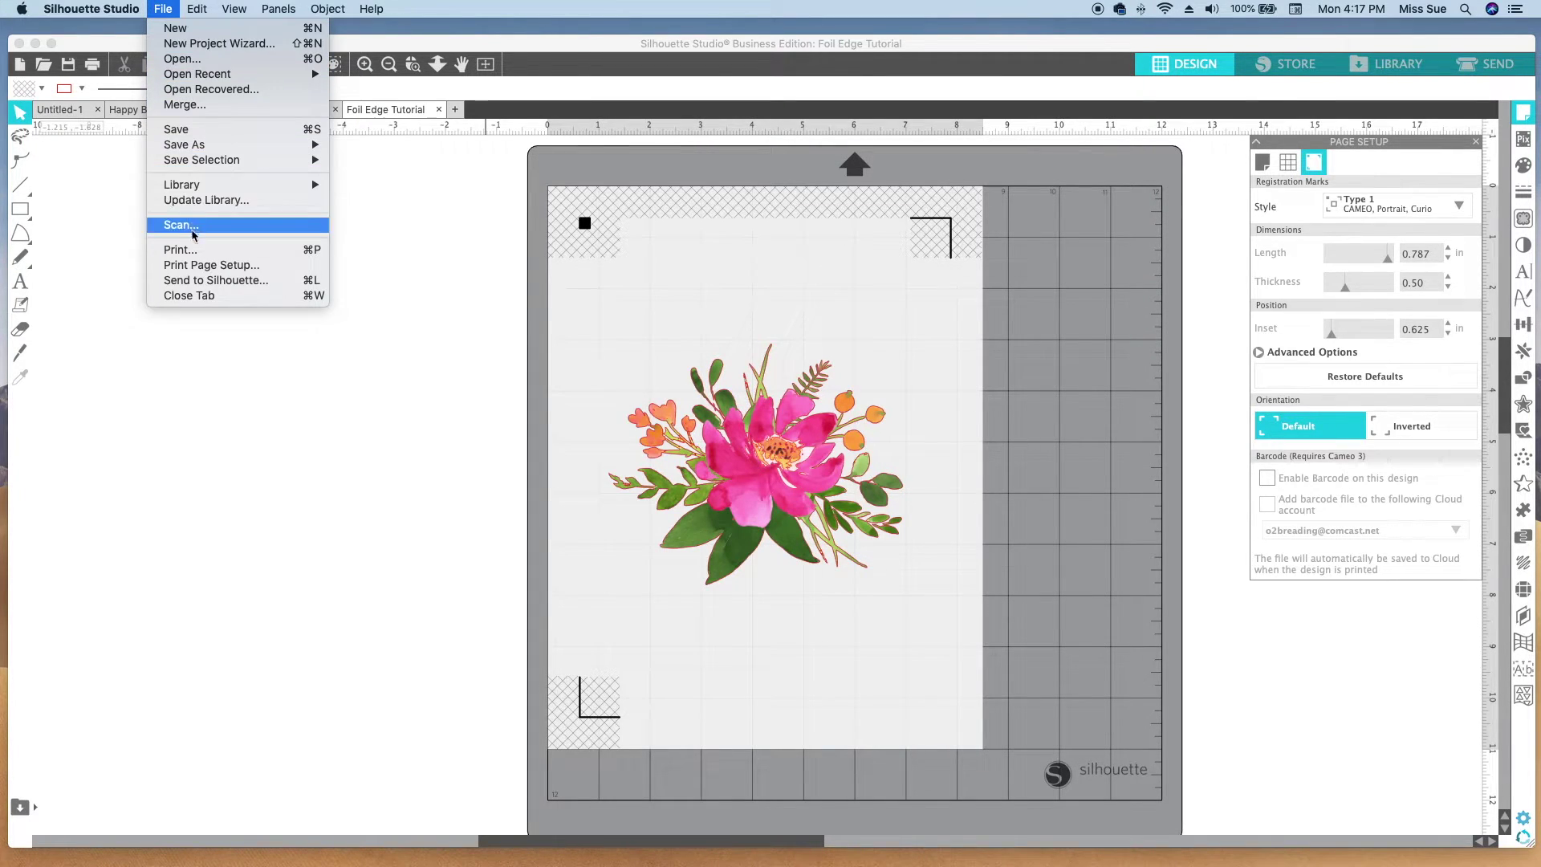
{"action": "left_click", "coordinate": [189, 254]}
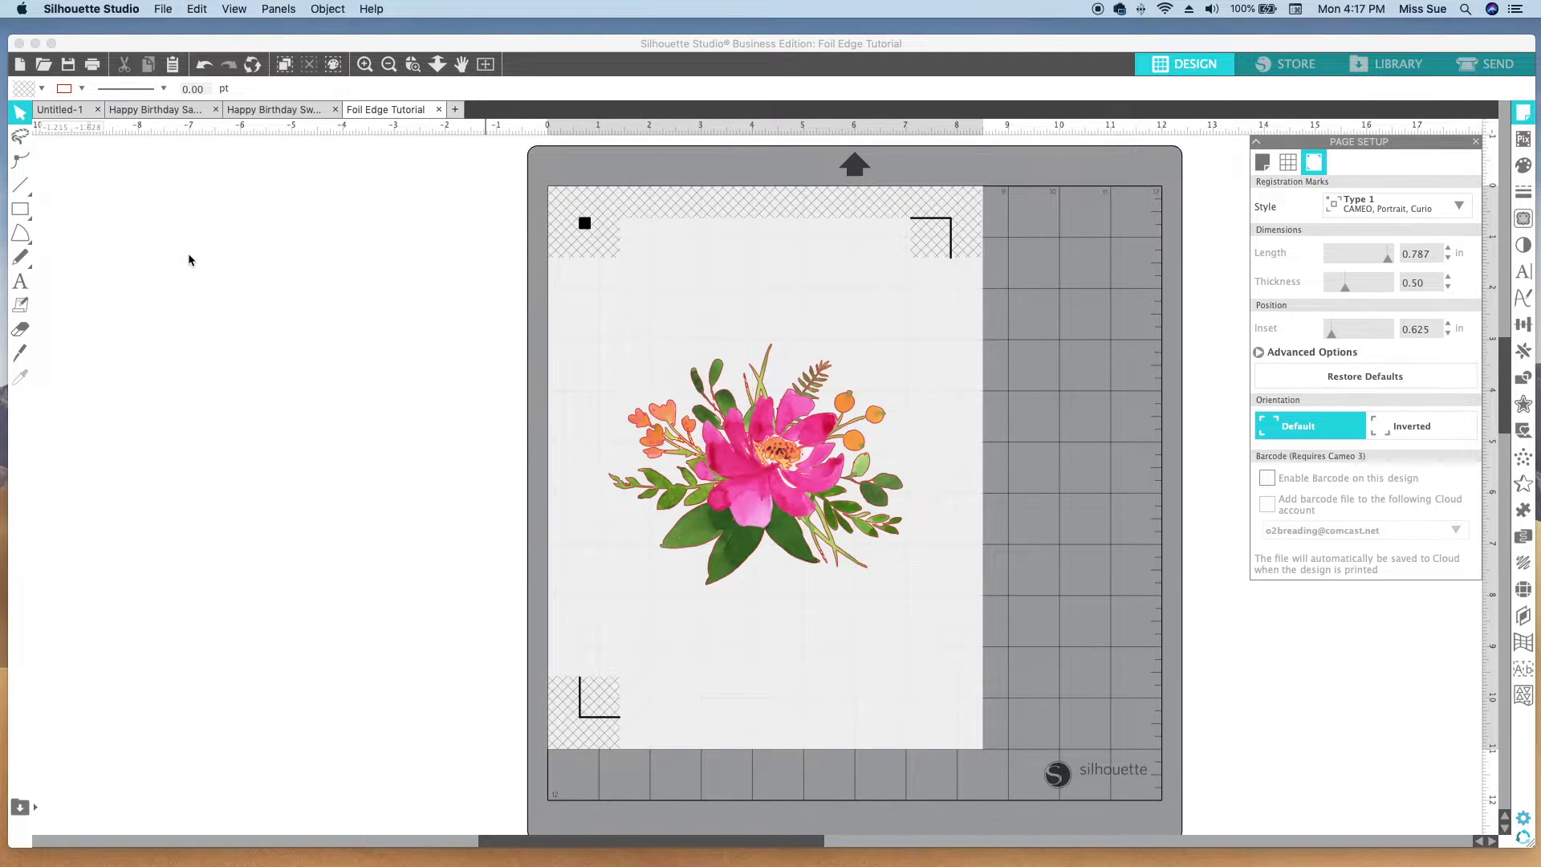